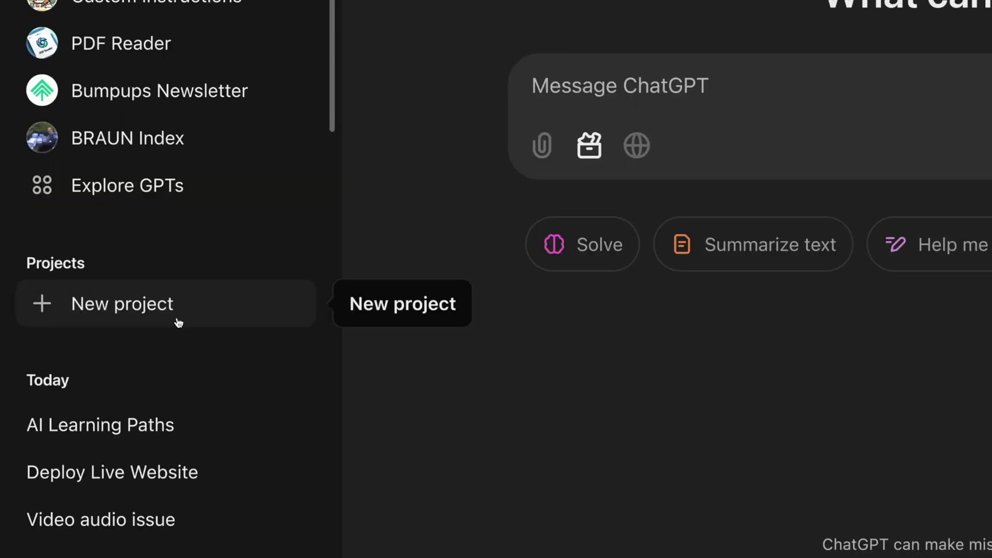
Start a new project and focus the empty Project name field.
left_click(178, 321)
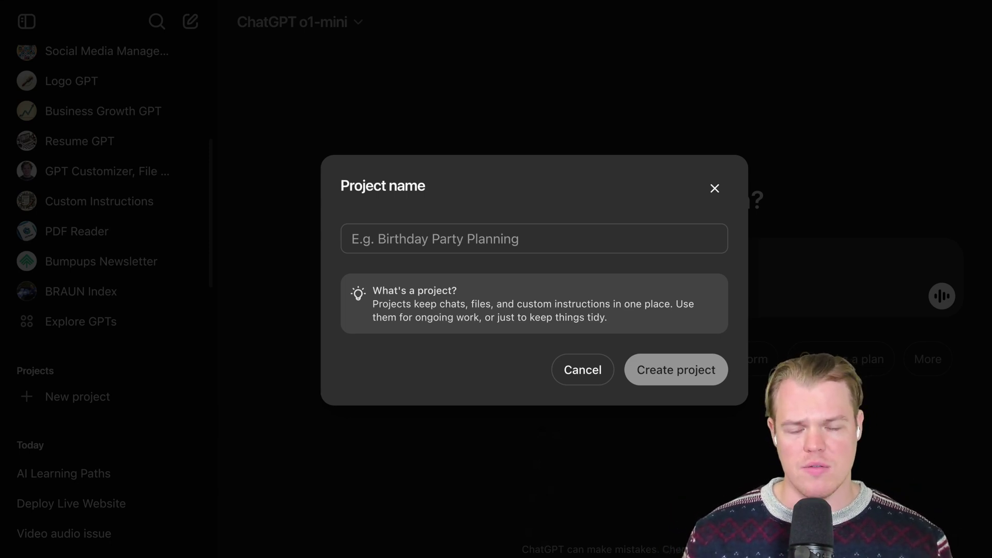
left_click(483, 233)
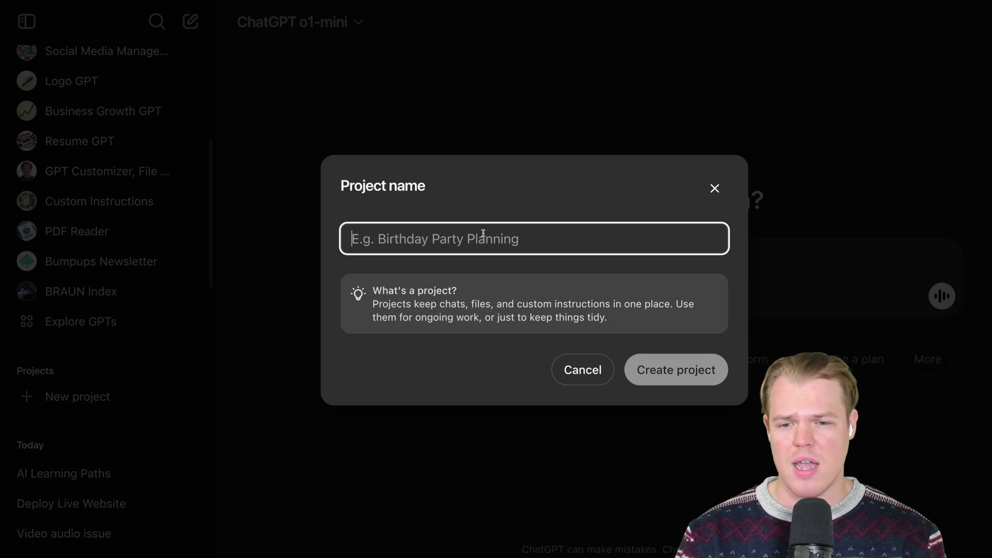
Enter 'Financial Advisor' as the project name and create it.
type("Fina")
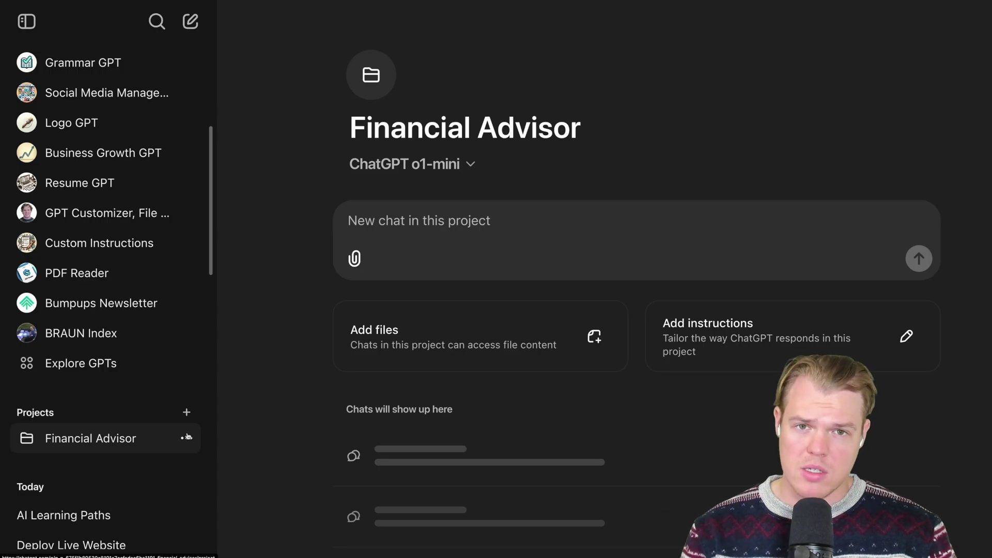
Glance at the project options, dismiss them, and collapse the sidebar.
left_click(187, 439)
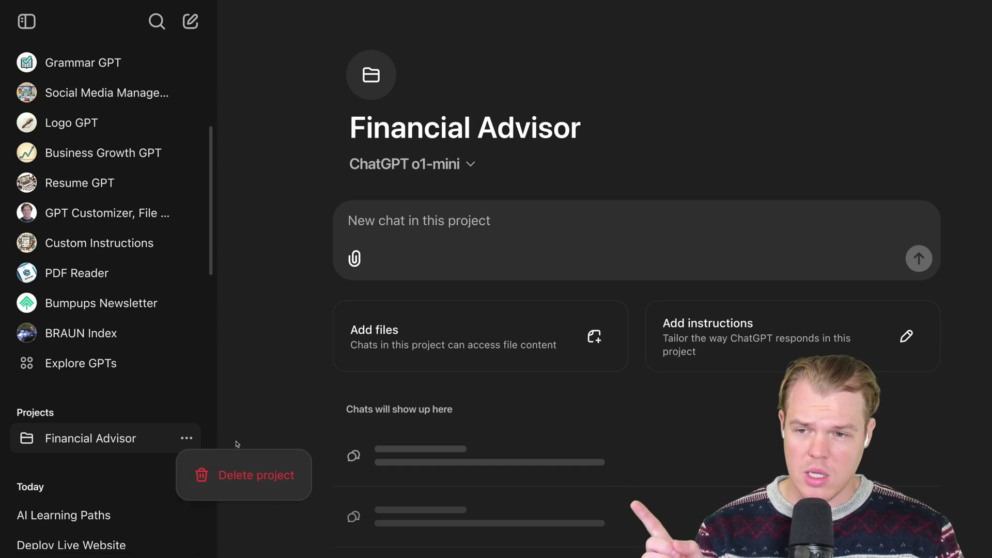
key("Escape")
left_click(17, 21)
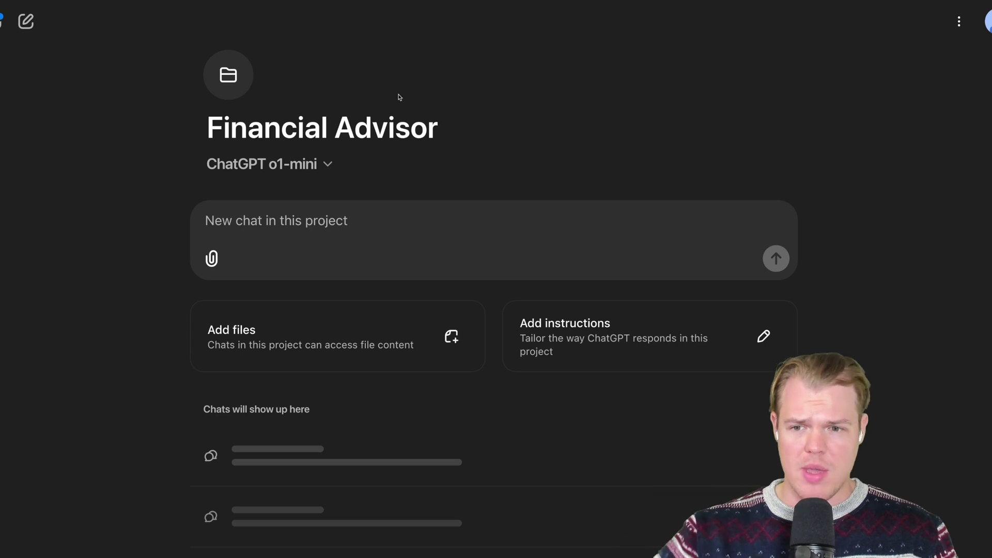
Make the project folder icon cyan and confirm the model stays ChatGPT o1-mini.
left_click(228, 75)
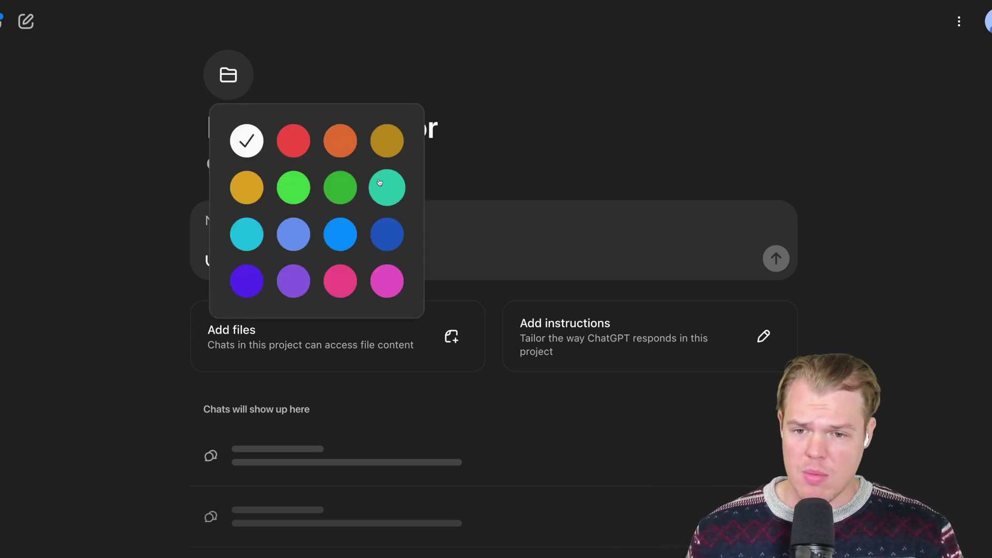
left_click(257, 238)
left_click(571, 132)
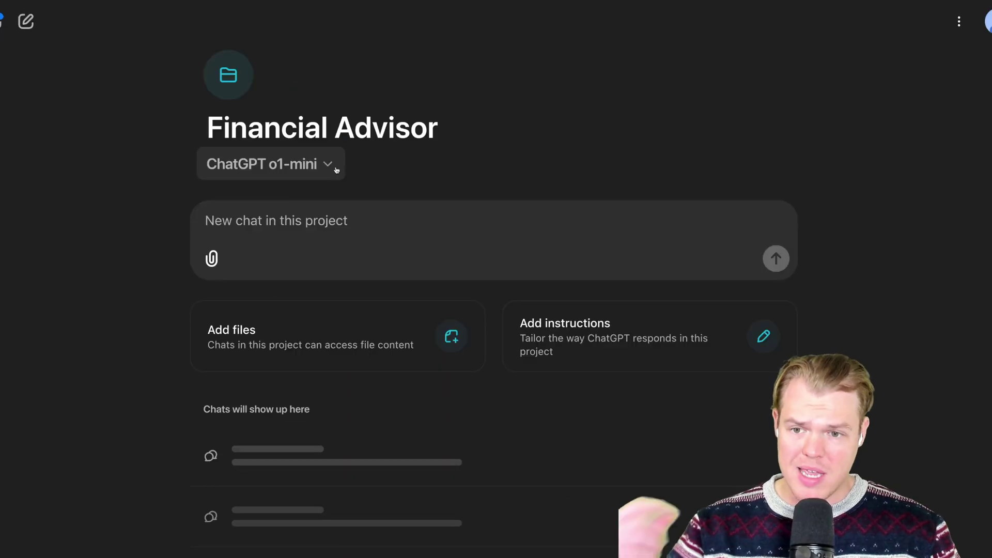
left_click(472, 235)
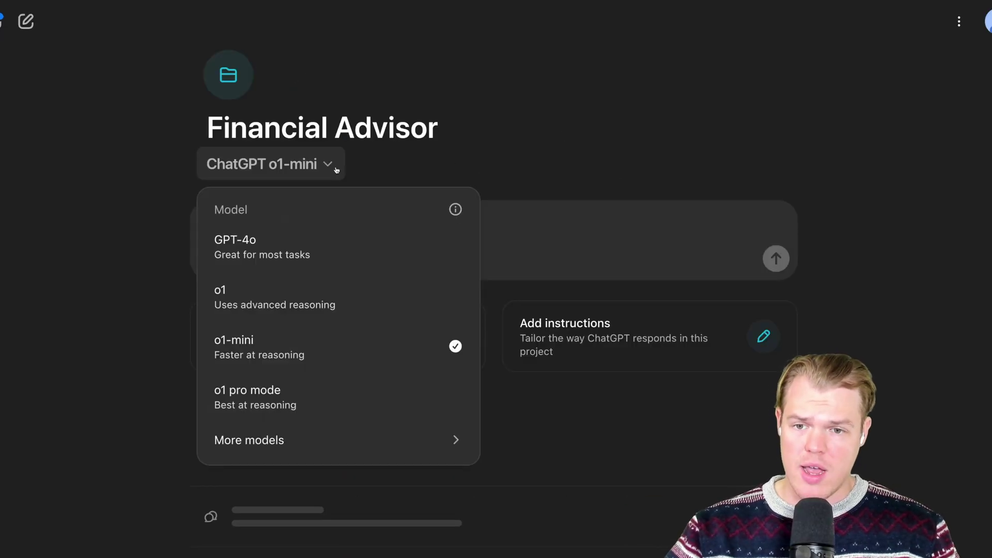
left_click(529, 156)
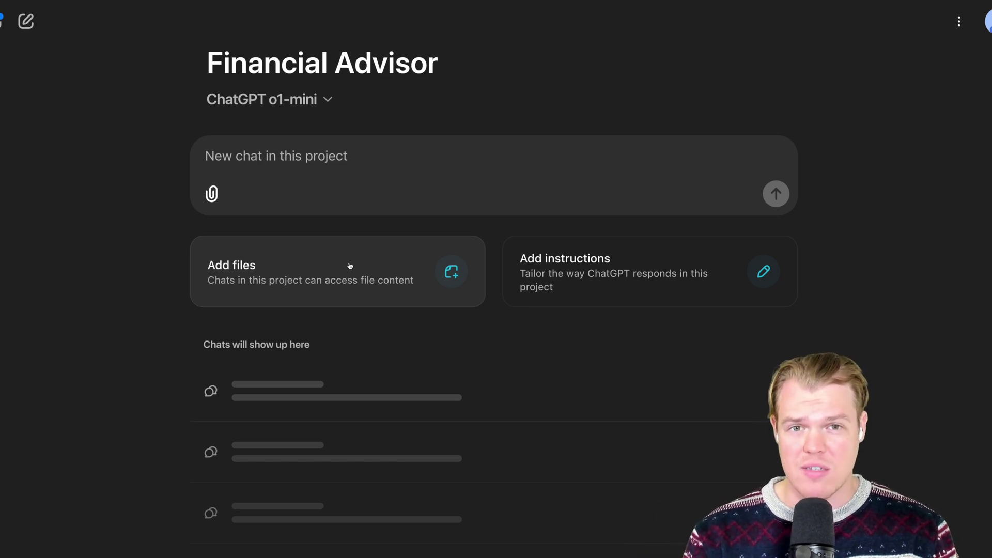
Add 'SAMPLE - Annual Profit and Loss-Table 1.csv' to the project files, then close the dialog.
left_click(349, 266)
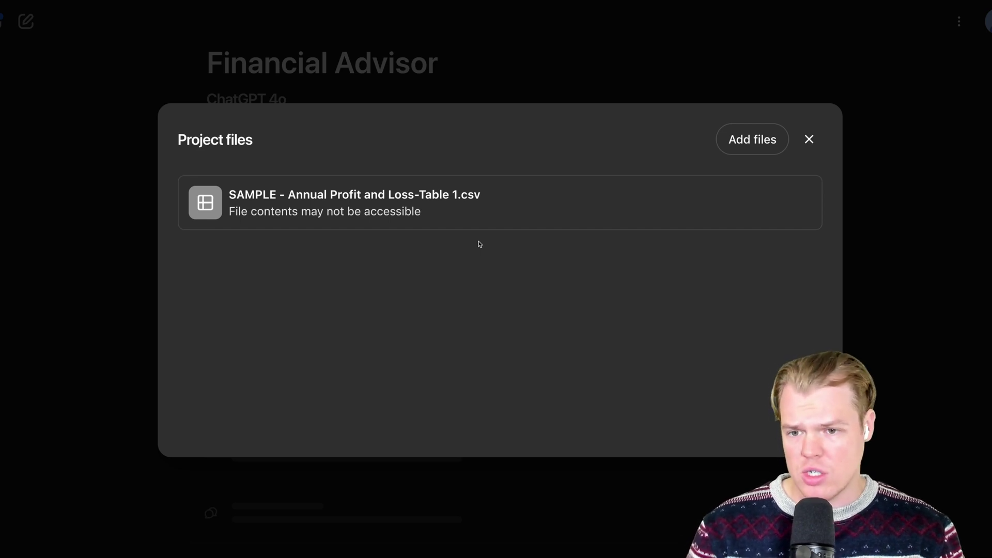
key("Escape")
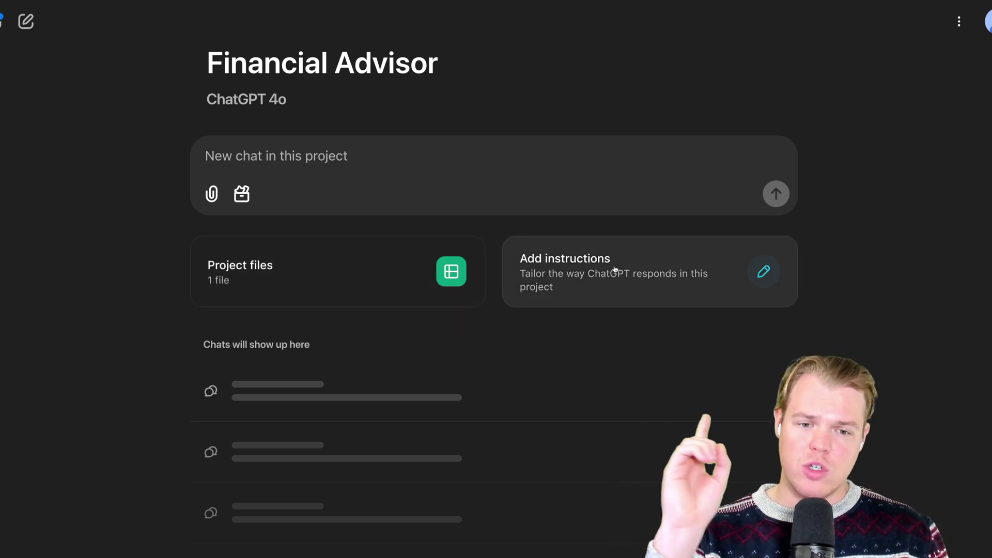
Open the project's Add instructions editor and zoom the page out.
left_click(553, 259)
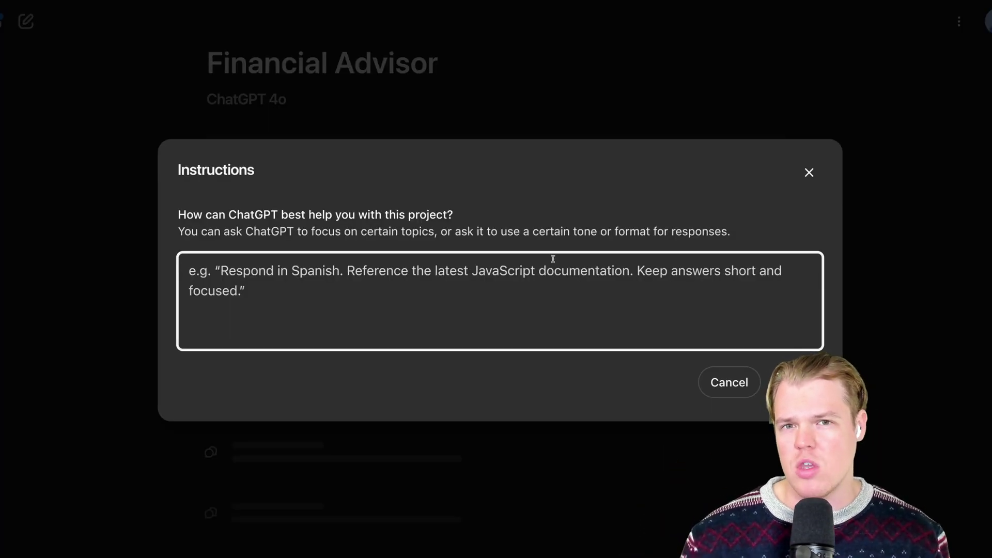
key("ctrl+minus")
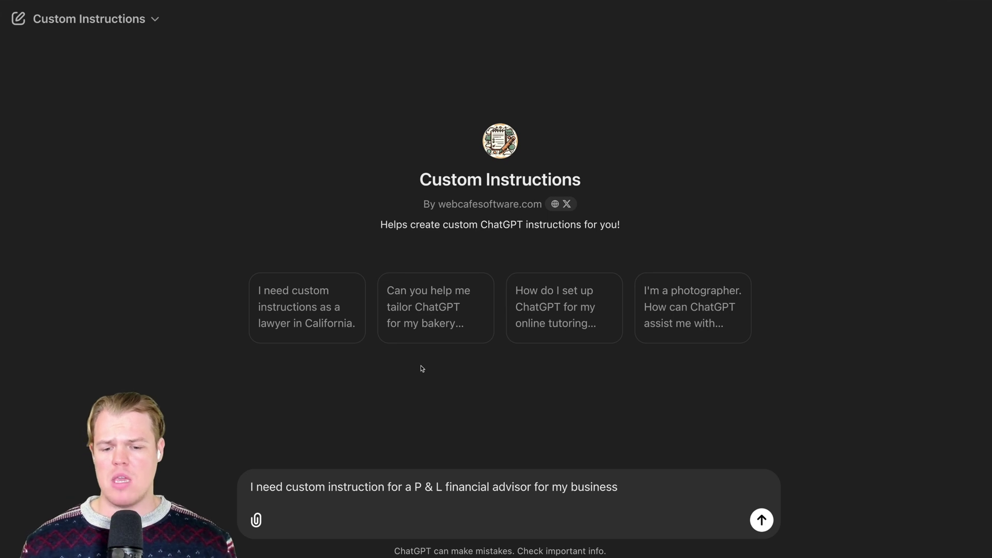
Send the P&L advisor instructions request and copy the red-flags Proactivity example from the reply.
left_click(761, 520)
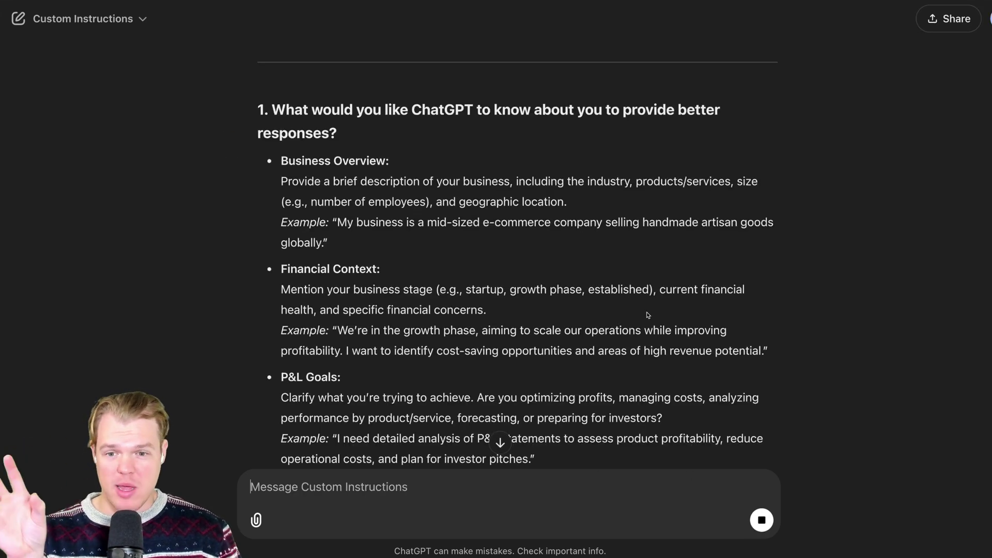
scroll(647, 314, "down", 1)
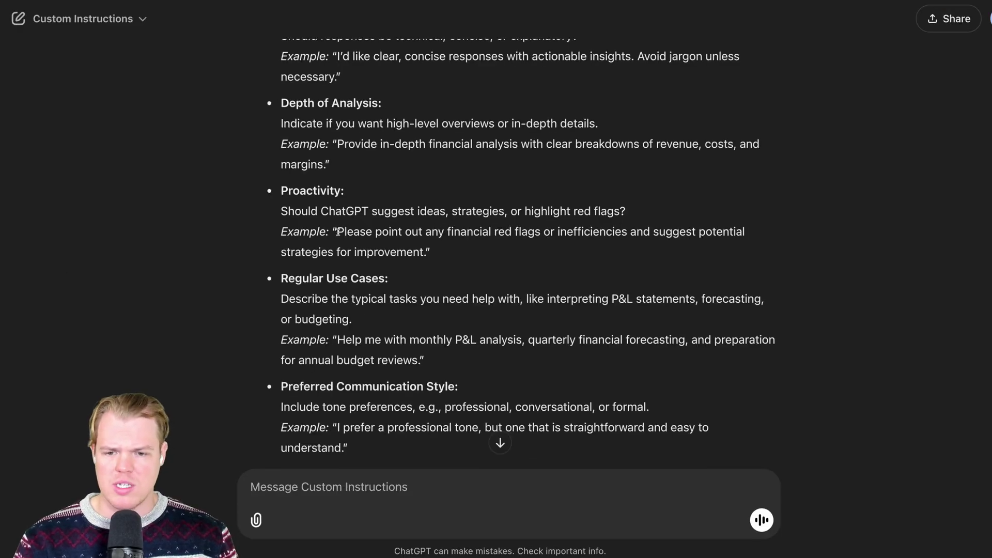
left_click_drag(337, 232, 420, 248)
key("ctrl+c")
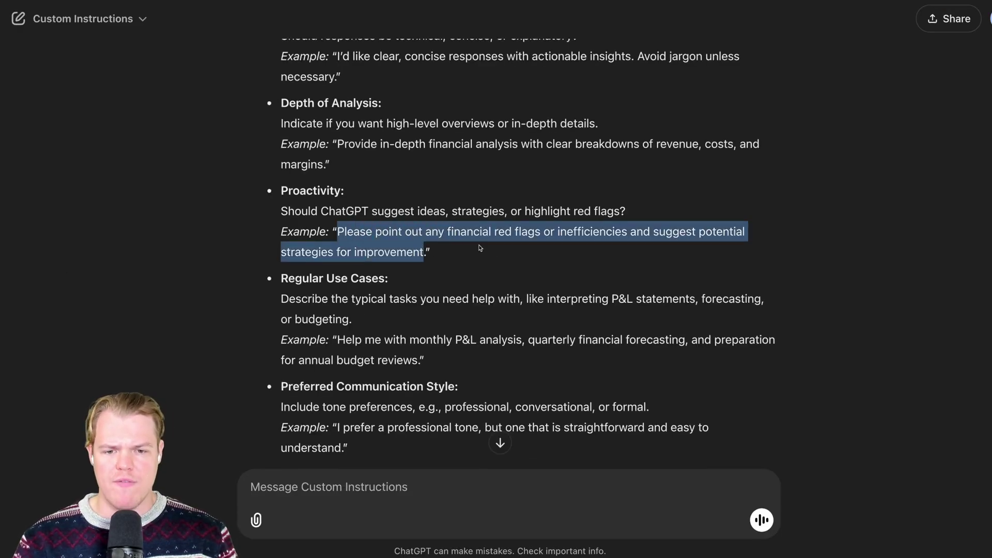
left_click(510, 258)
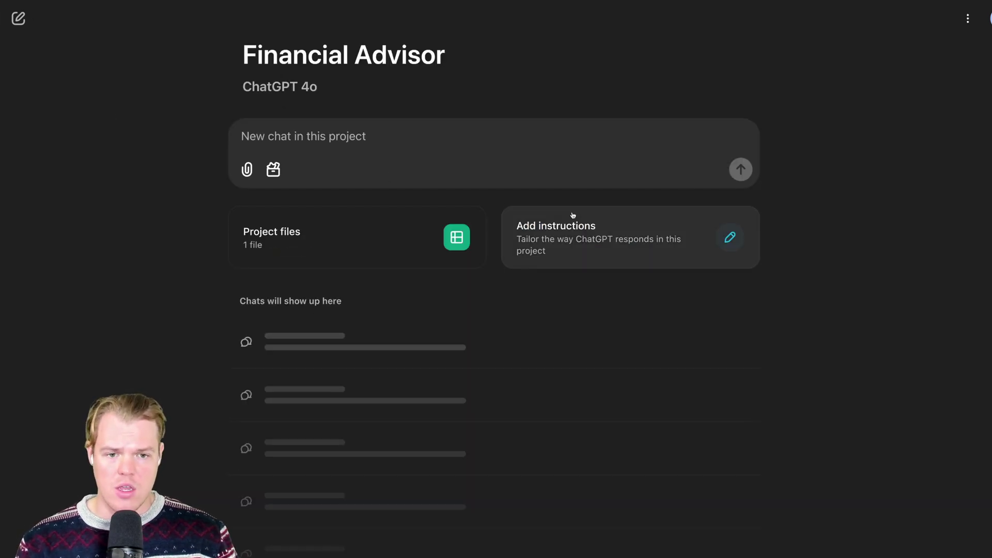
Paste and save the red-flags project instructions, then check the sheet's 2029 net sales figure.
left_click(619, 223)
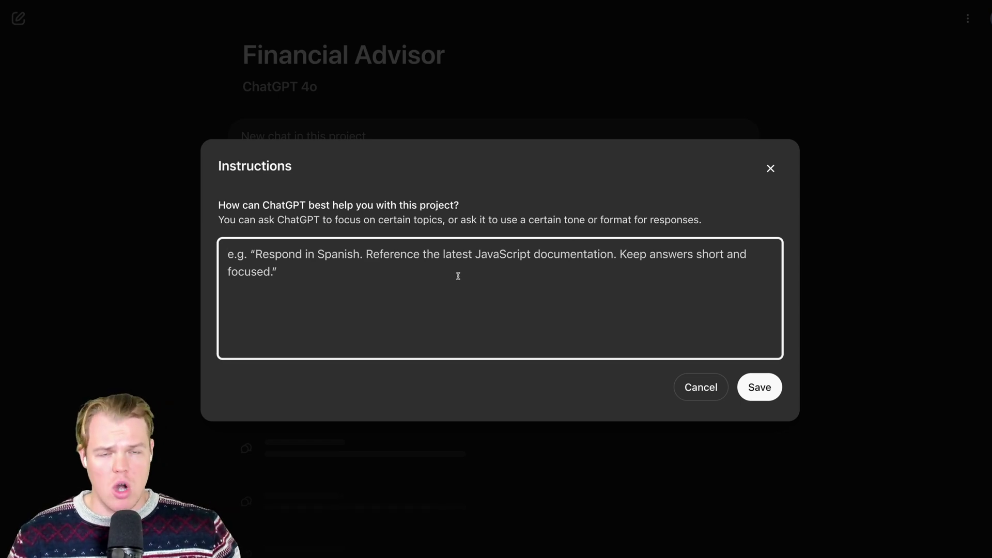
key("ctrl+v")
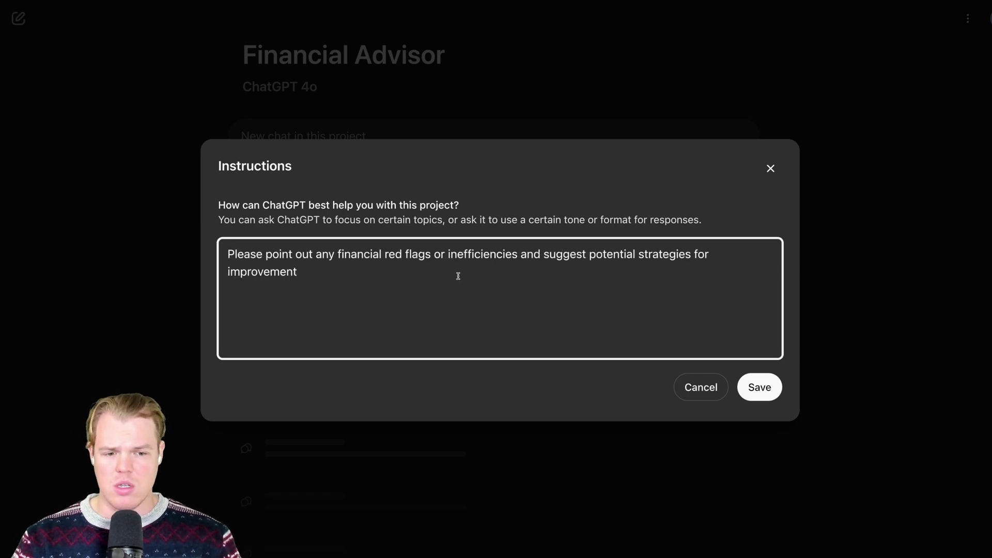
left_click(759, 387)
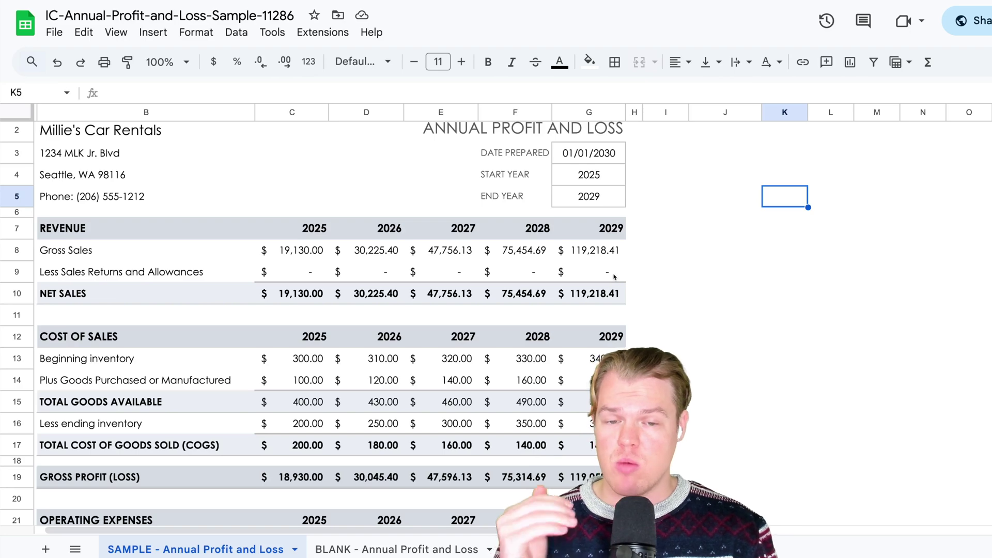
left_click(604, 292)
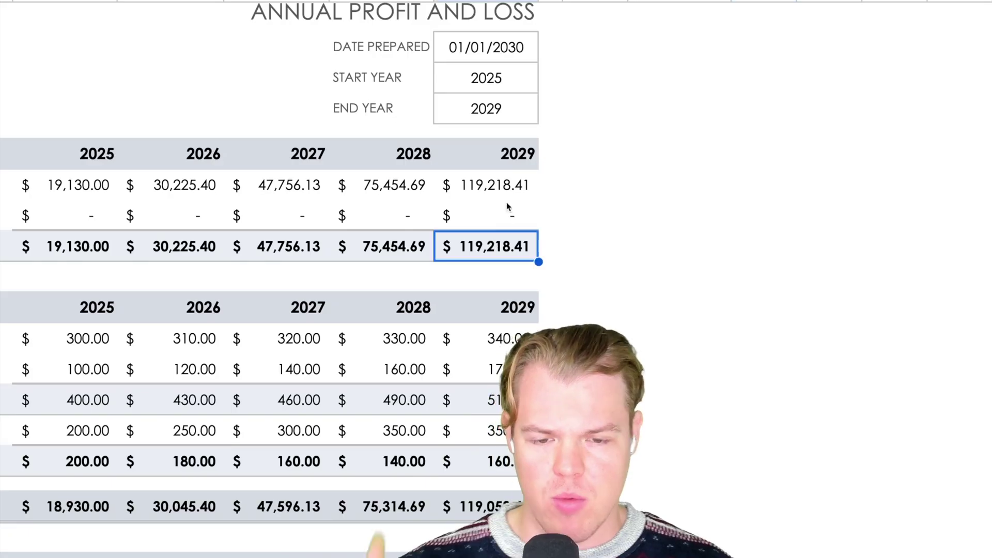
left_click(507, 158)
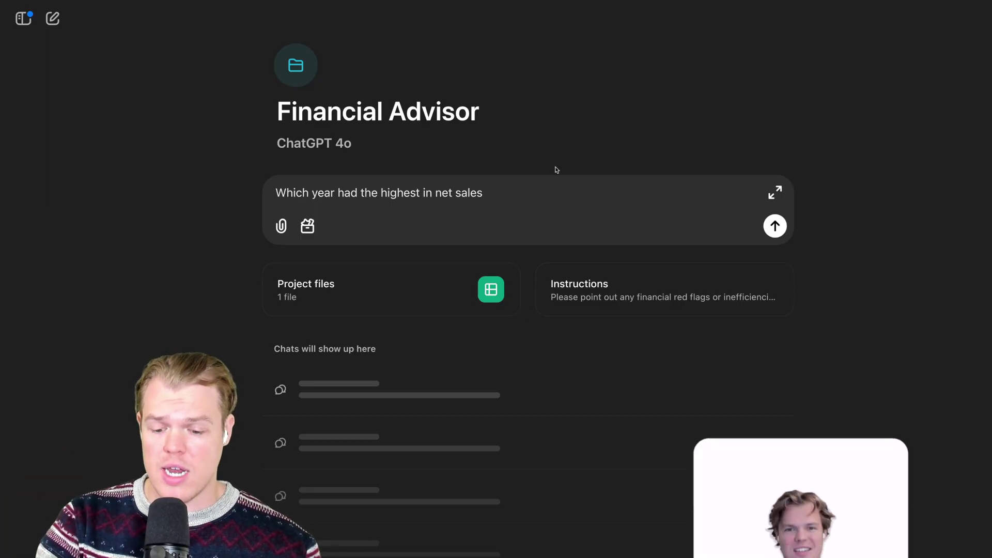
Review the uploaded P&L file, then send 'Which year had the highest in net sales'.
left_click(449, 289)
key("Escape")
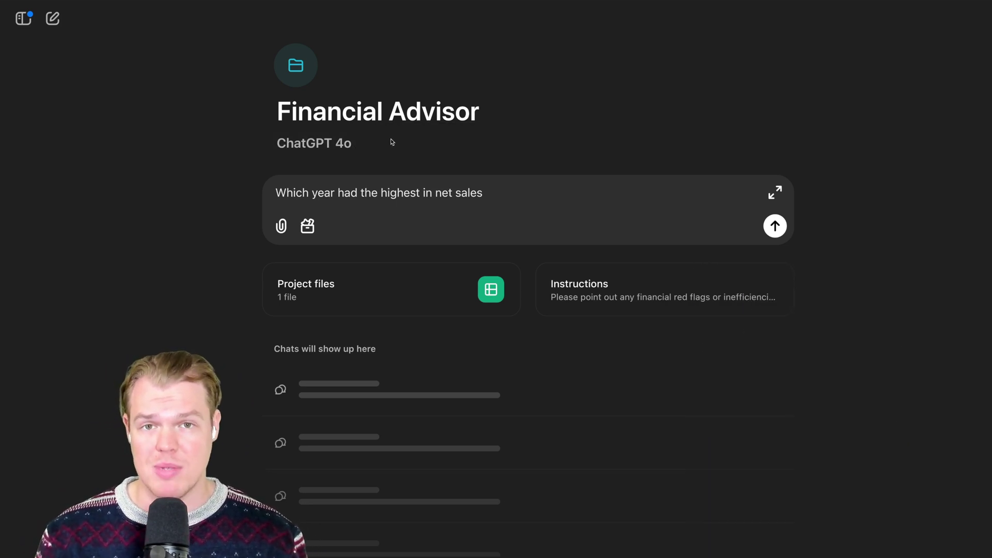
mouse_move(339, 141)
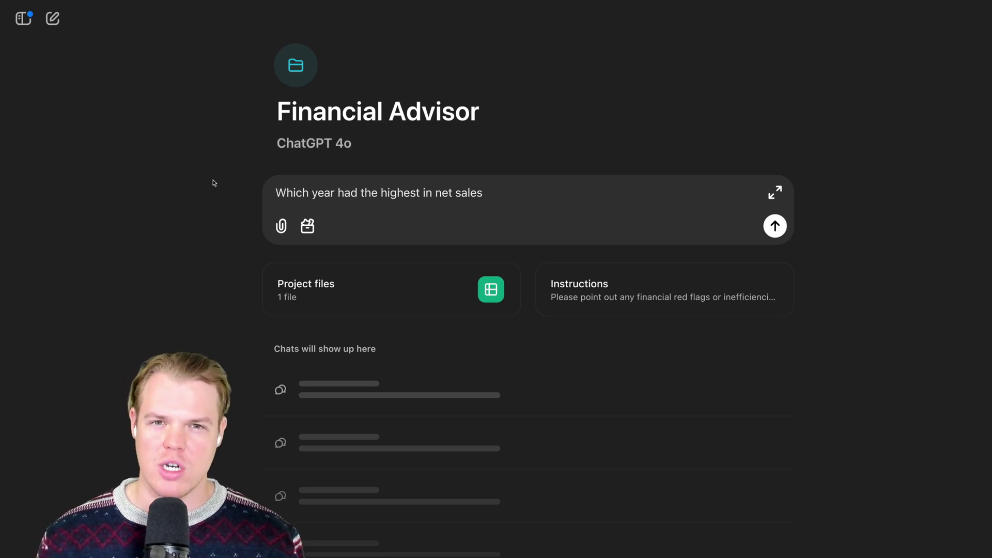
key("Return")
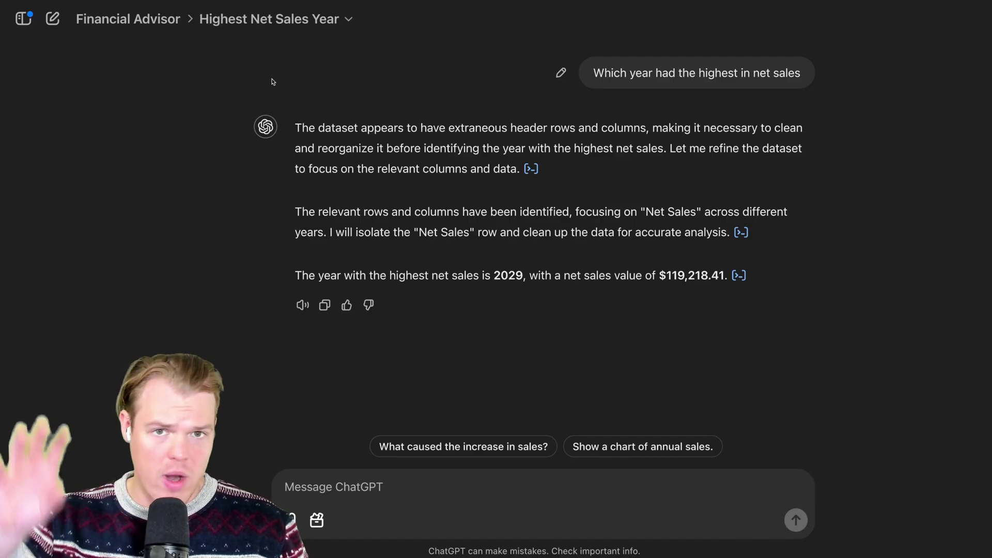
Go back to the Financial Advisor project page using the breadcrumb above the chat.
left_click(148, 20)
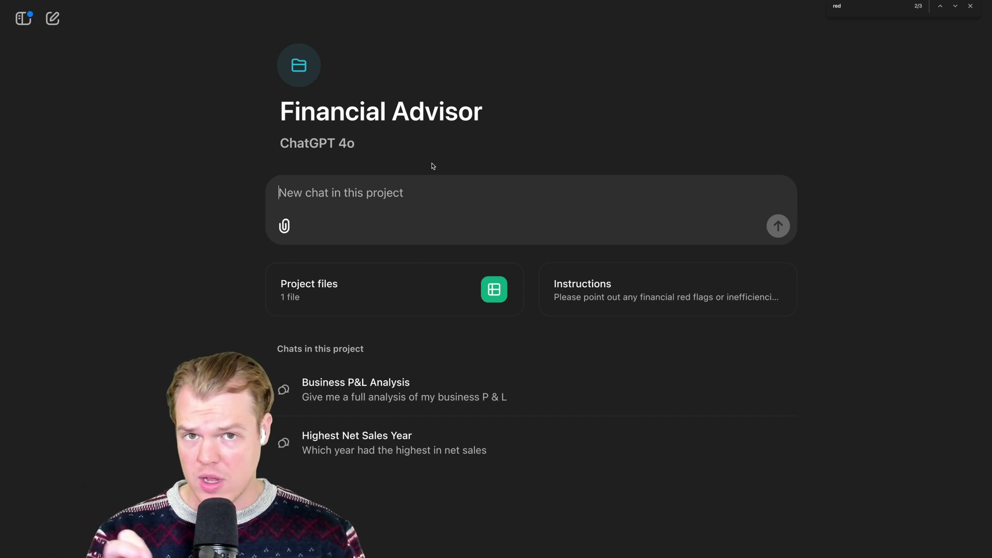
Show the chat history and file 'AI Learning Paths' under Financial Advisor via Add to project.
key("ctrl+super+s")
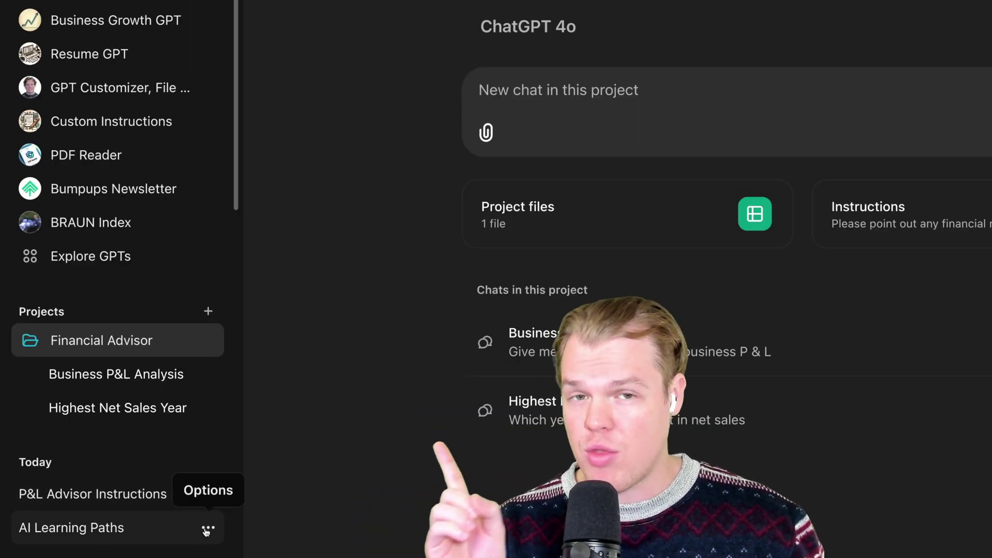
left_click(207, 528)
mouse_move(331, 357)
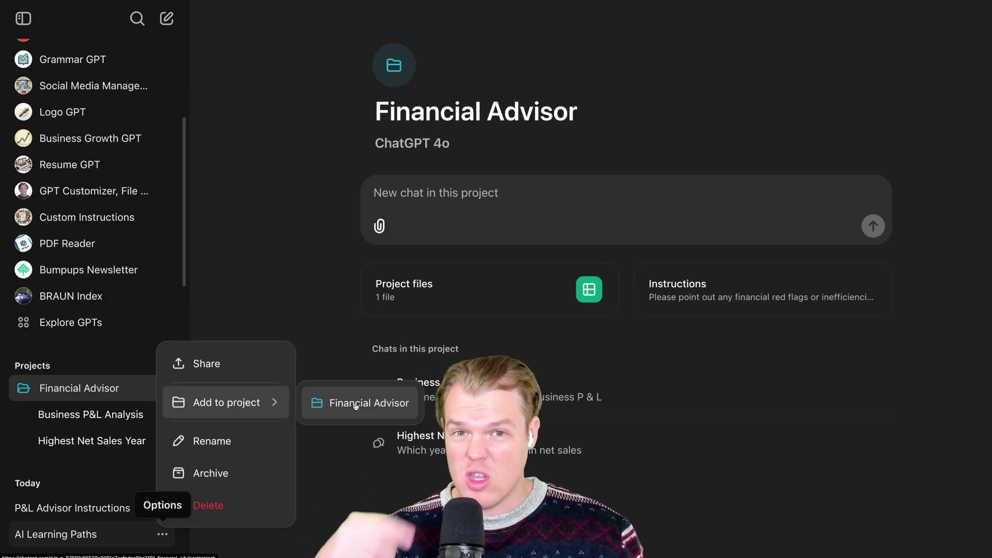
left_click(356, 406)
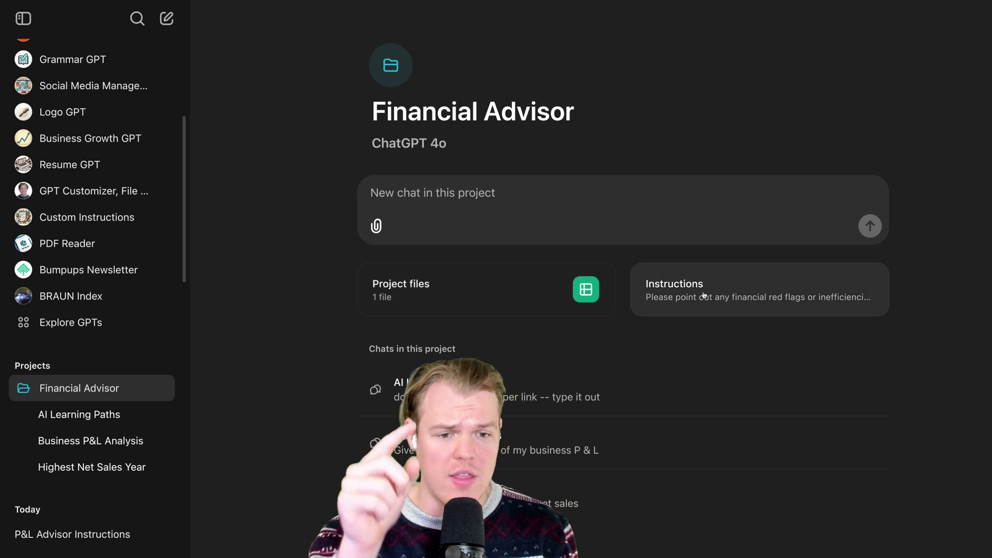
Collapse the left sidebar with Ctrl+Shift+S, leaving the Financial Advisor page and its three chats.
key("ctrl+shift+s")
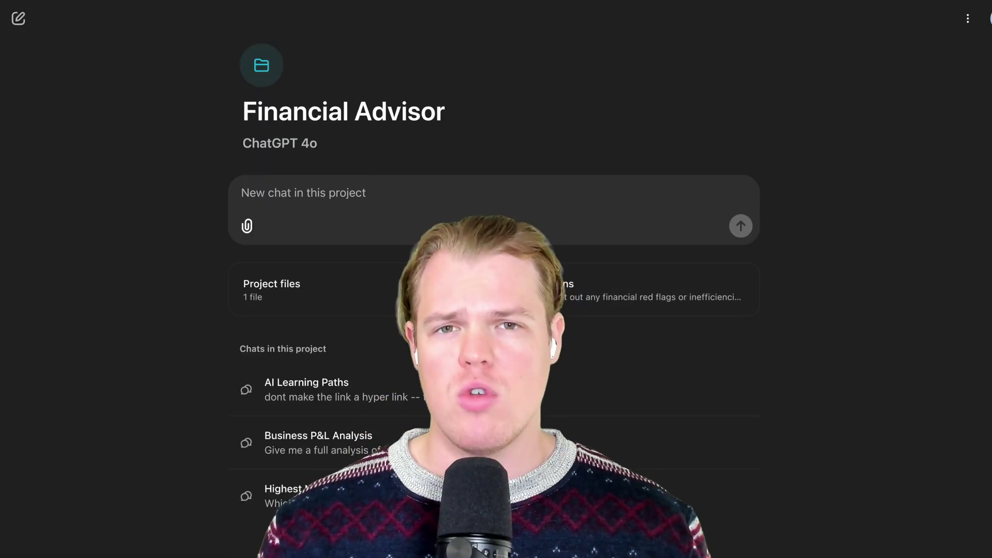